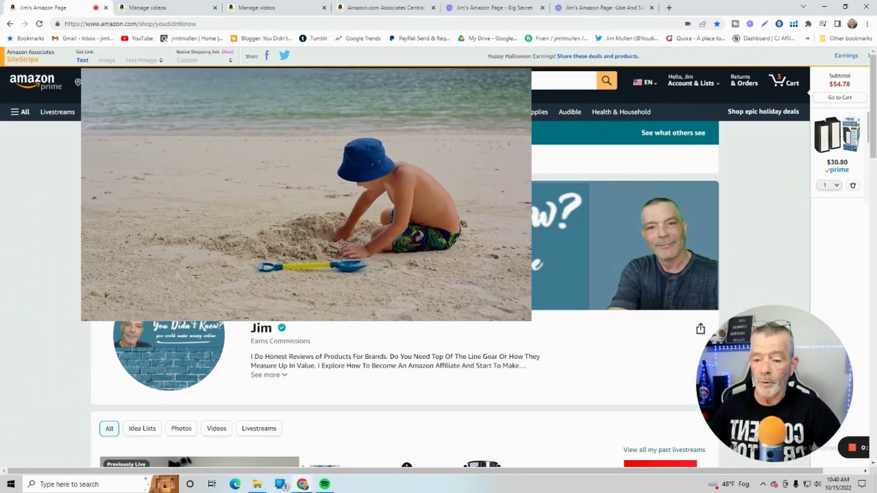
{"action": "scroll", "coordinate": [415, 223], "scroll_direction": "down", "scroll_amount": 1}
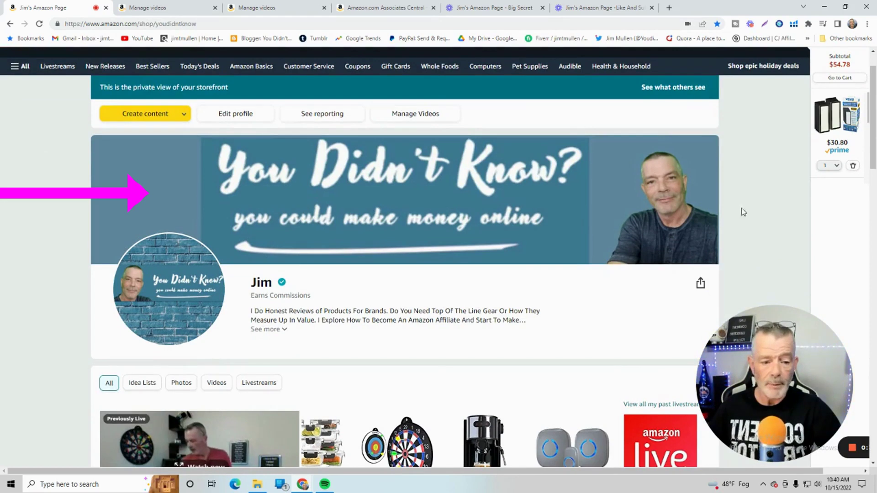
{"action": "scroll", "coordinate": [372, 178], "scroll_direction": "down", "scroll_amount": 2}
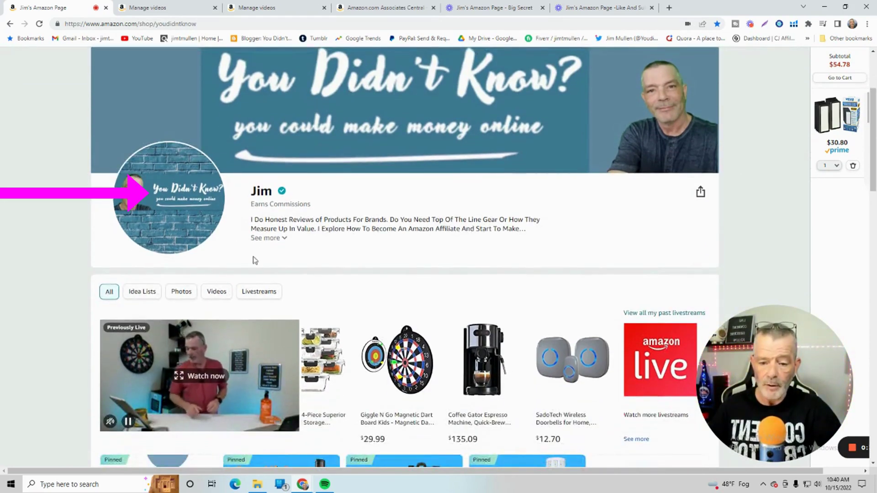
{"action": "scroll", "coordinate": [299, 237], "scroll_direction": "down", "scroll_amount": 1}
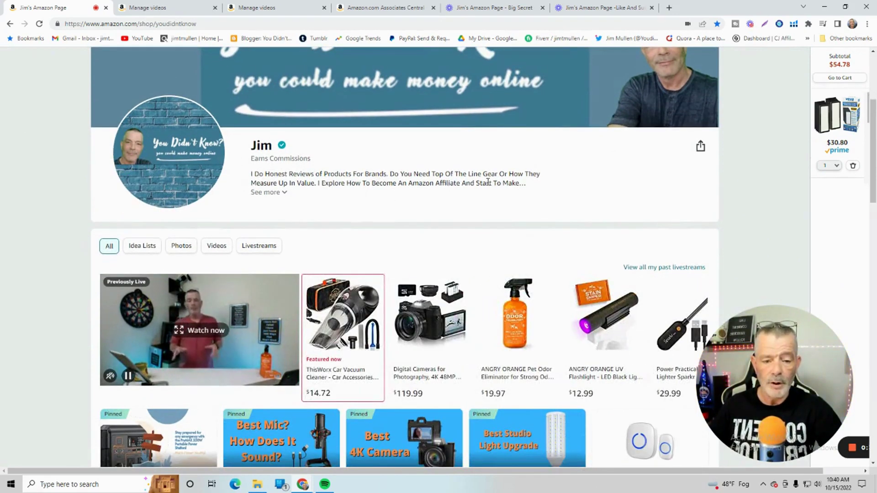
{"action": "scroll", "coordinate": [489, 183], "scroll_direction": "down", "scroll_amount": 2}
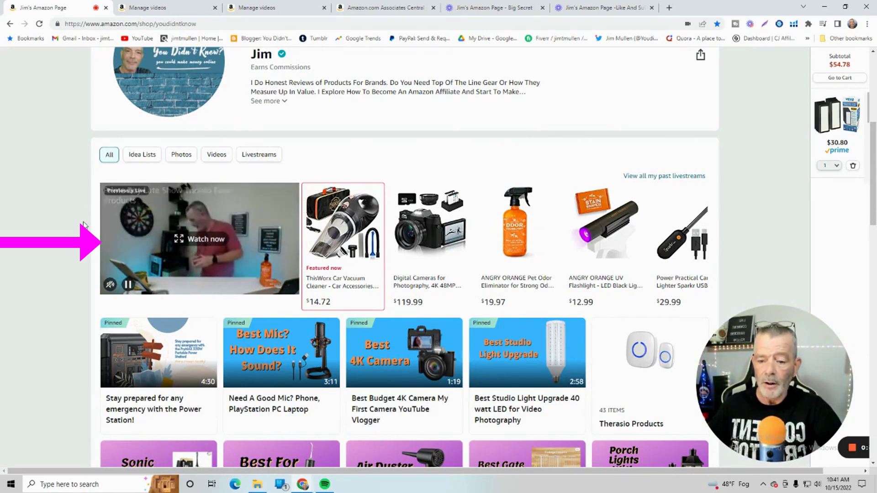
{"action": "scroll", "coordinate": [69, 192], "scroll_direction": "down", "scroll_amount": 2}
{"action": "scroll", "coordinate": [58, 218], "scroll_direction": "down", "scroll_amount": 2}
{"action": "scroll", "coordinate": [190, 210], "scroll_direction": "down", "scroll_amount": 3}
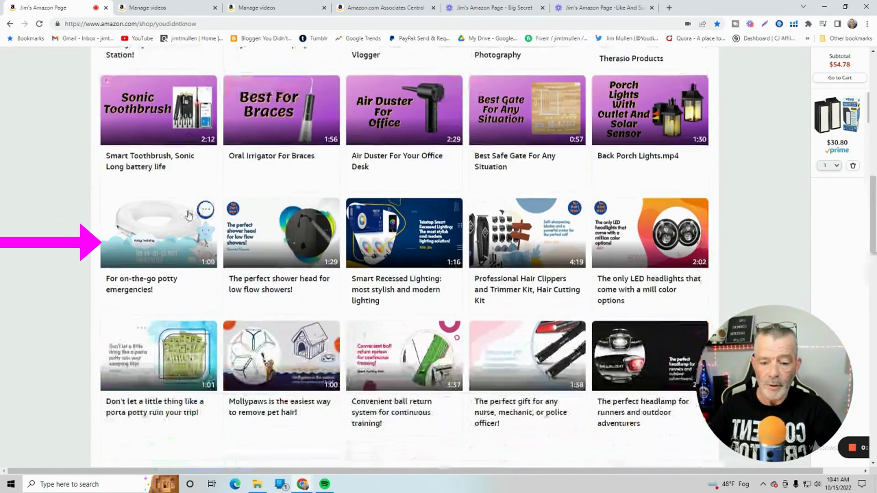
{"action": "scroll", "coordinate": [190, 210], "scroll_direction": "down", "scroll_amount": 2}
{"action": "scroll", "coordinate": [190, 209], "scroll_direction": "down", "scroll_amount": 2}
{"action": "scroll", "coordinate": [186, 213], "scroll_direction": "down", "scroll_amount": 1}
{"action": "scroll", "coordinate": [184, 210], "scroll_direction": "down", "scroll_amount": 2}
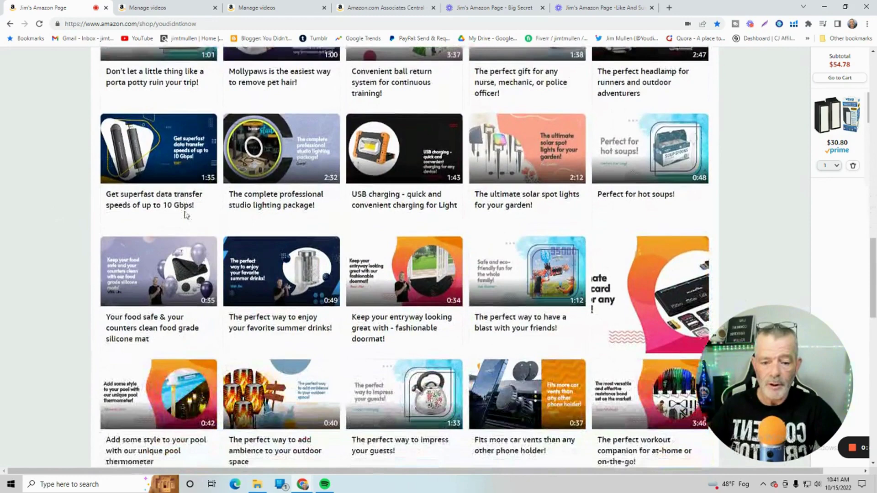
{"action": "scroll", "coordinate": [184, 211], "scroll_direction": "down", "scroll_amount": 2}
{"action": "scroll", "coordinate": [185, 211], "scroll_direction": "down", "scroll_amount": 2}
{"action": "scroll", "coordinate": [185, 211], "scroll_direction": "down", "scroll_amount": 1}
{"action": "scroll", "coordinate": [185, 218], "scroll_direction": "up", "scroll_amount": 2}
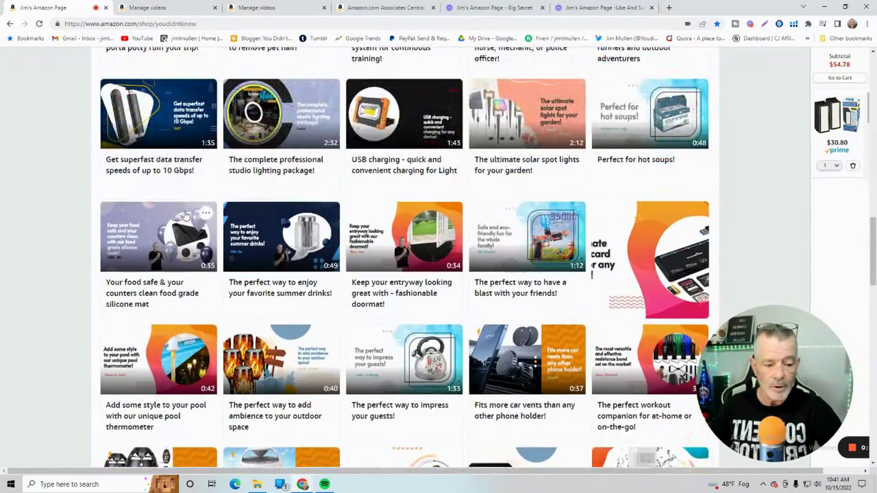
{"action": "scroll", "coordinate": [185, 219], "scroll_direction": "up", "scroll_amount": 2}
{"action": "scroll", "coordinate": [185, 218], "scroll_direction": "up", "scroll_amount": 2}
{"action": "scroll", "coordinate": [185, 218], "scroll_direction": "up", "scroll_amount": 2}
{"action": "scroll", "coordinate": [185, 219], "scroll_direction": "up", "scroll_amount": 3}
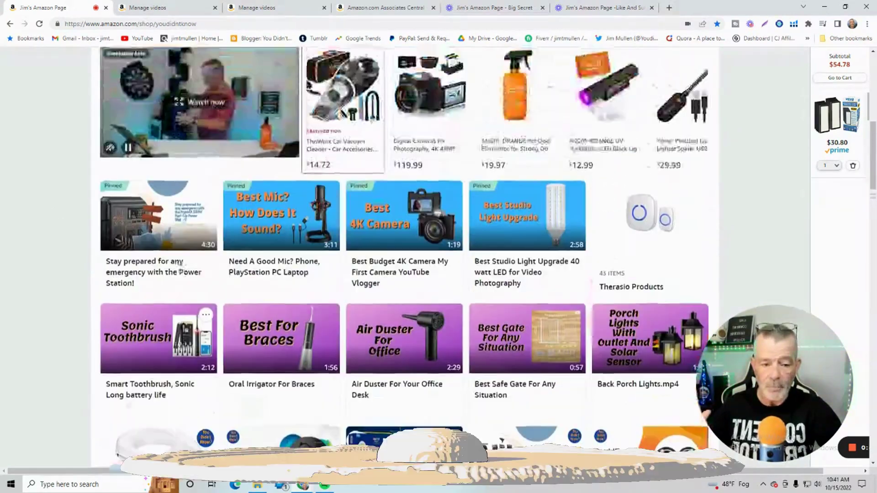
{"action": "scroll", "coordinate": [186, 218], "scroll_direction": "up", "scroll_amount": 2}
{"action": "scroll", "coordinate": [137, 212], "scroll_direction": "up", "scroll_amount": 1}
{"action": "scroll", "coordinate": [60, 211], "scroll_direction": "up", "scroll_amount": 3}
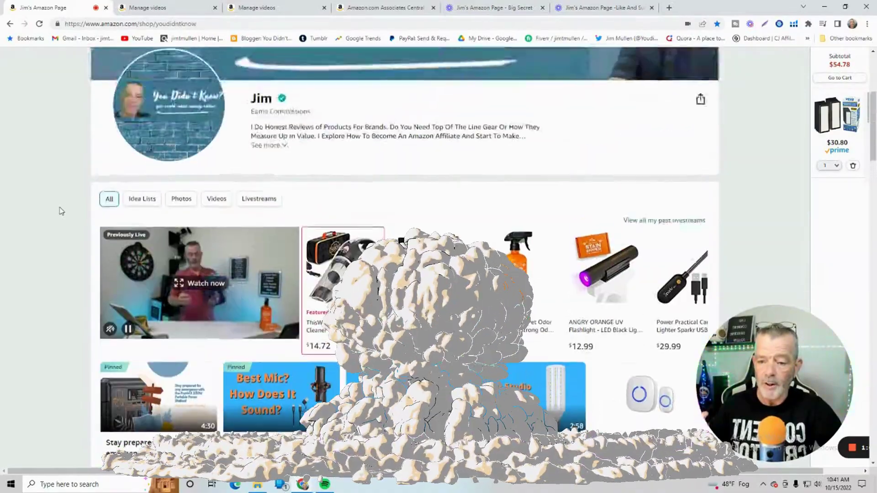
Filter the storefront by Idea Lists, Photos and Videos, ending on Livestreams only.
{"action": "left_click", "coordinate": [142, 200]}
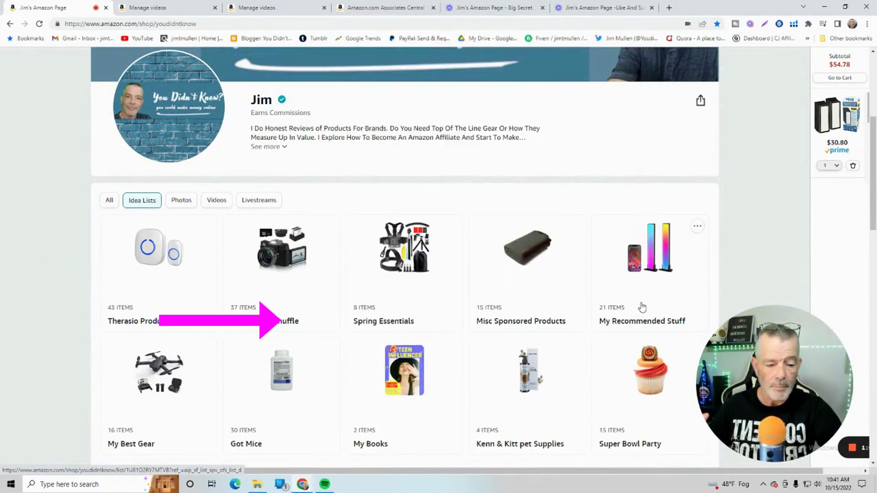
{"action": "scroll", "coordinate": [642, 307], "scroll_direction": "down", "scroll_amount": 3}
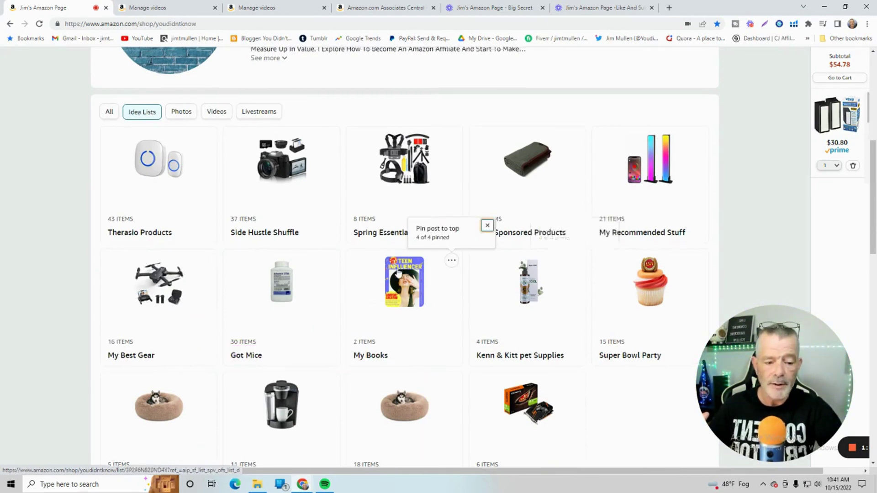
{"action": "scroll", "coordinate": [569, 254], "scroll_direction": "up", "scroll_amount": 3}
{"action": "left_click", "coordinate": [181, 247]}
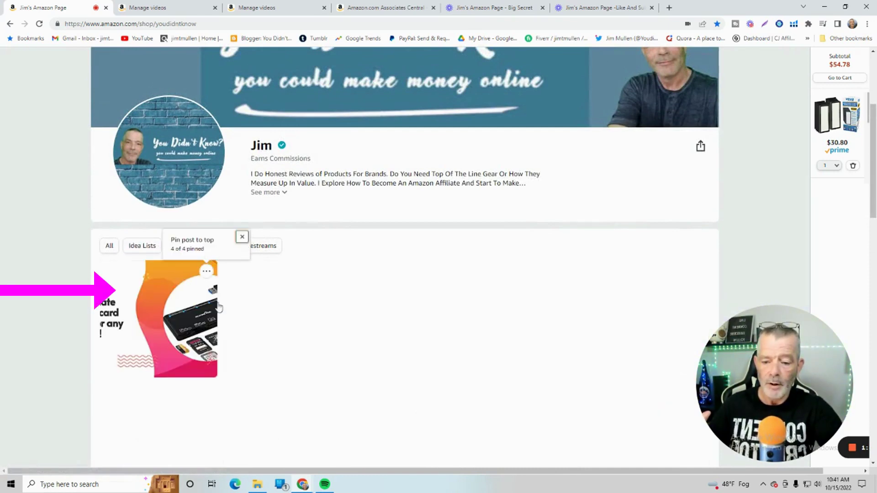
{"action": "left_click", "coordinate": [216, 245]}
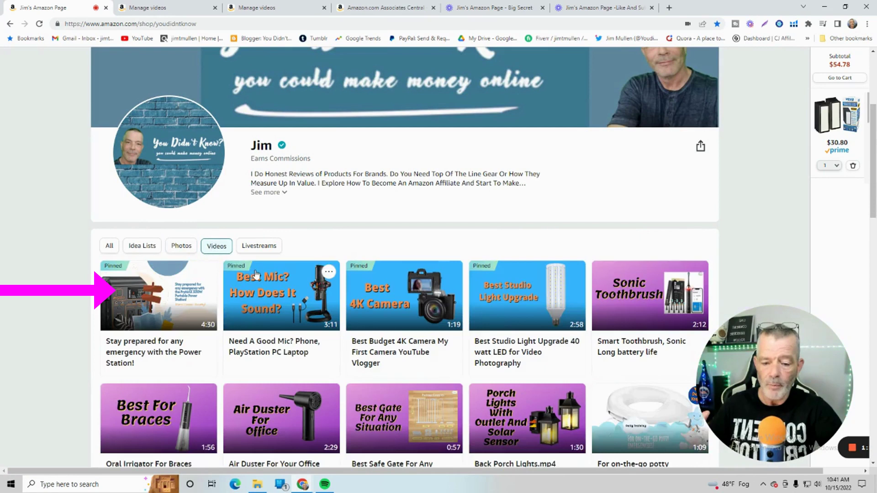
{"action": "scroll", "coordinate": [260, 274], "scroll_direction": "down", "scroll_amount": 3}
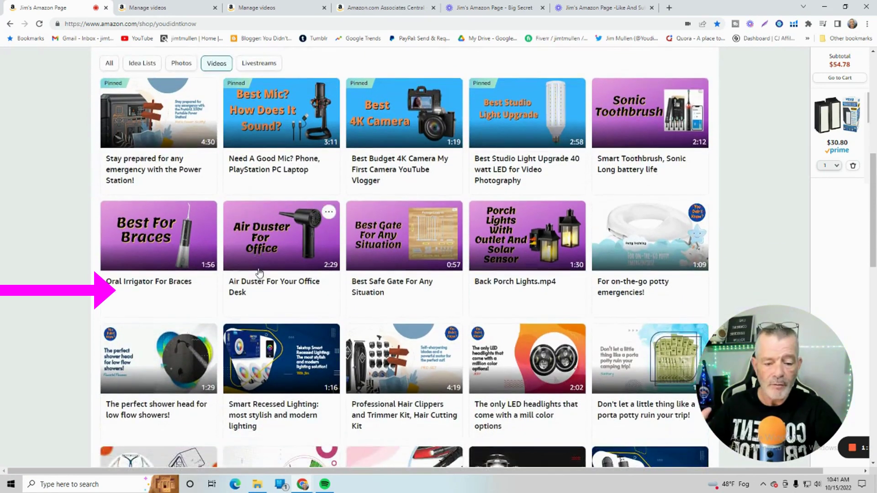
{"action": "scroll", "coordinate": [259, 274], "scroll_direction": "up", "scroll_amount": 2}
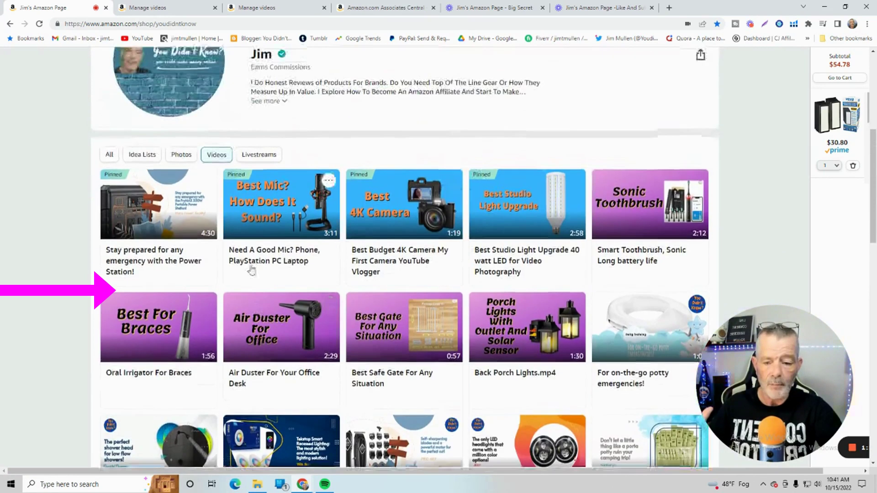
{"action": "left_click", "coordinate": [256, 156]}
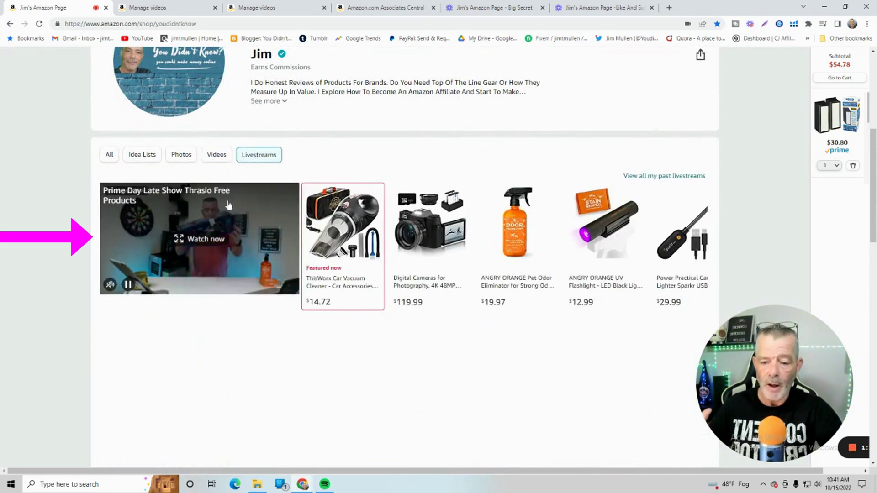
{"action": "scroll", "coordinate": [205, 217], "scroll_direction": "up", "scroll_amount": 3}
{"action": "scroll", "coordinate": [244, 235], "scroll_direction": "up", "scroll_amount": 3}
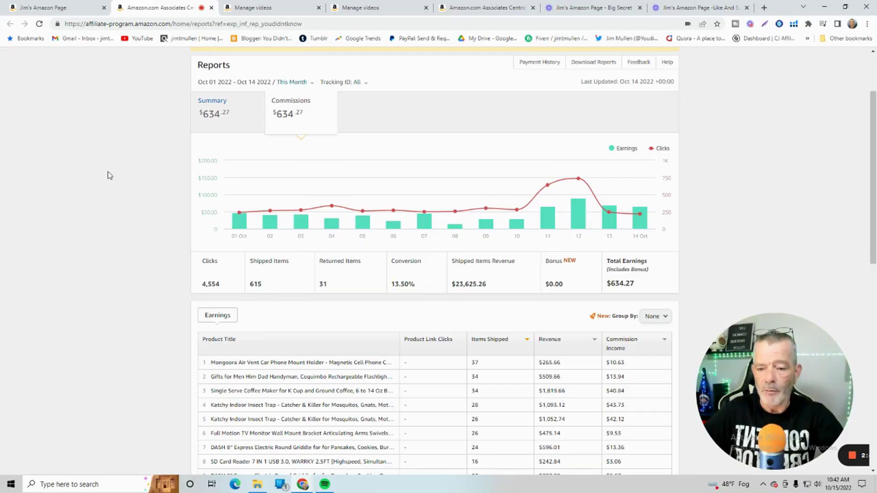
{"action": "scroll", "coordinate": [107, 176], "scroll_direction": "down", "scroll_amount": 3}
{"action": "scroll", "coordinate": [108, 175], "scroll_direction": "down", "scroll_amount": 3}
{"action": "scroll", "coordinate": [107, 176], "scroll_direction": "down", "scroll_amount": 2}
{"action": "scroll", "coordinate": [107, 176], "scroll_direction": "down", "scroll_amount": 2}
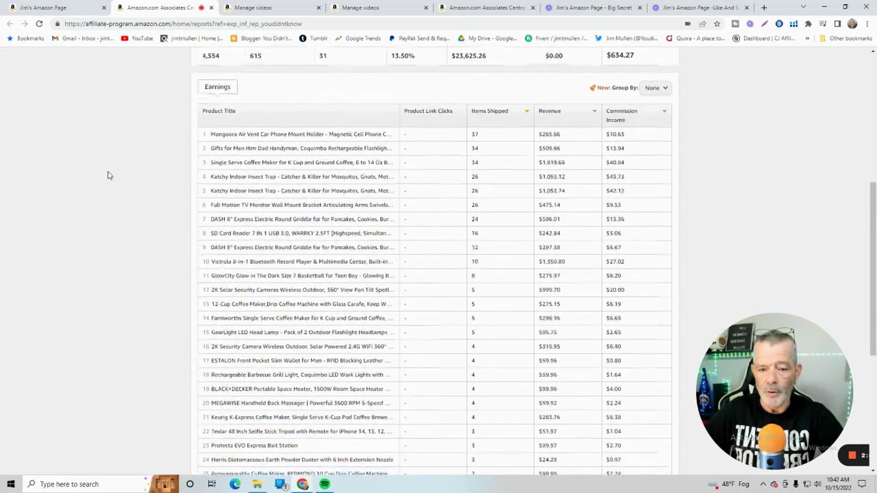
{"action": "scroll", "coordinate": [107, 175], "scroll_direction": "down", "scroll_amount": 1}
{"action": "scroll", "coordinate": [108, 176], "scroll_direction": "down", "scroll_amount": 1}
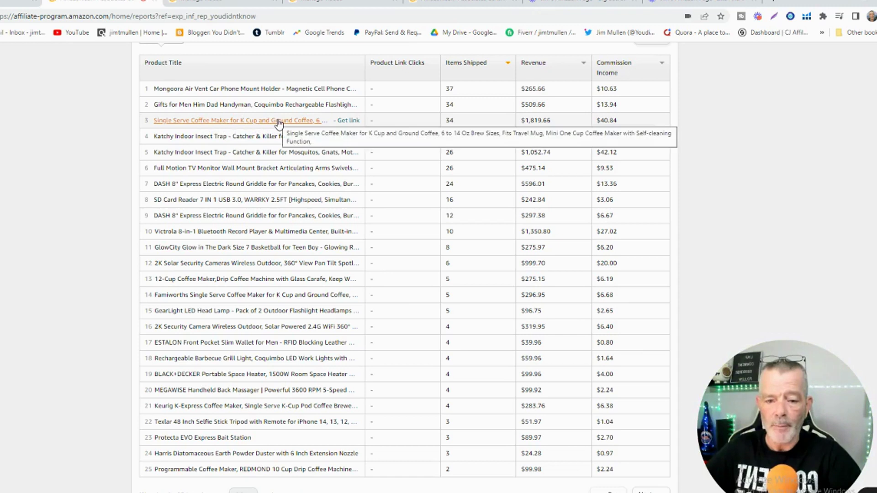
Open the Single Serve Coffee Maker page from the report, then play, mute and close its video.
{"action": "left_click", "coordinate": [279, 123]}
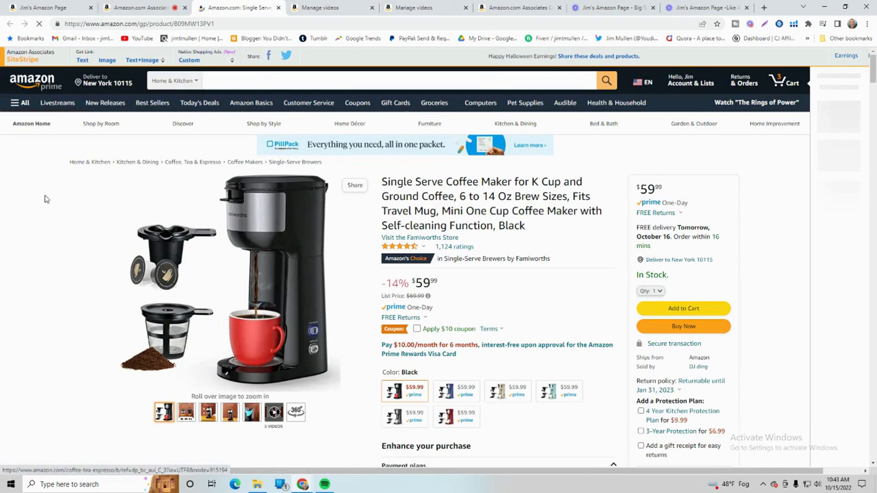
{"action": "scroll", "coordinate": [32, 199], "scroll_direction": "down", "scroll_amount": 5}
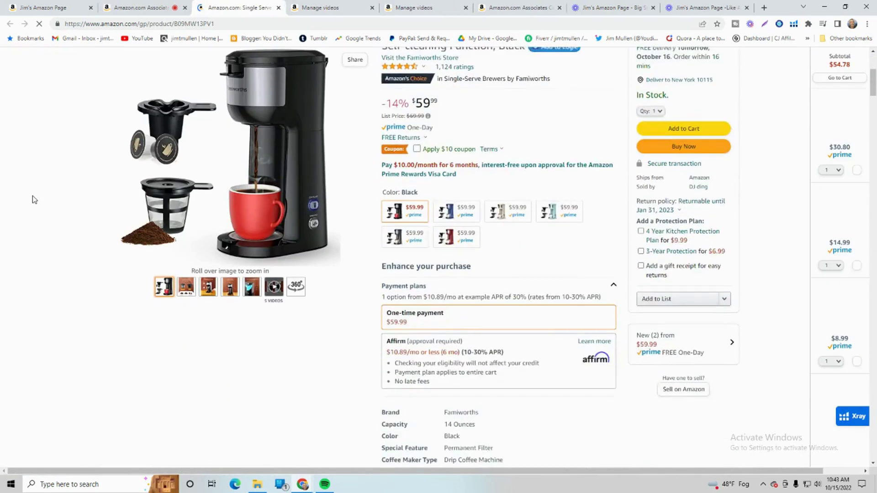
{"action": "scroll", "coordinate": [31, 199], "scroll_direction": "down", "scroll_amount": 5}
{"action": "scroll", "coordinate": [38, 200], "scroll_direction": "down", "scroll_amount": 5}
{"action": "scroll", "coordinate": [38, 200], "scroll_direction": "down", "scroll_amount": 5}
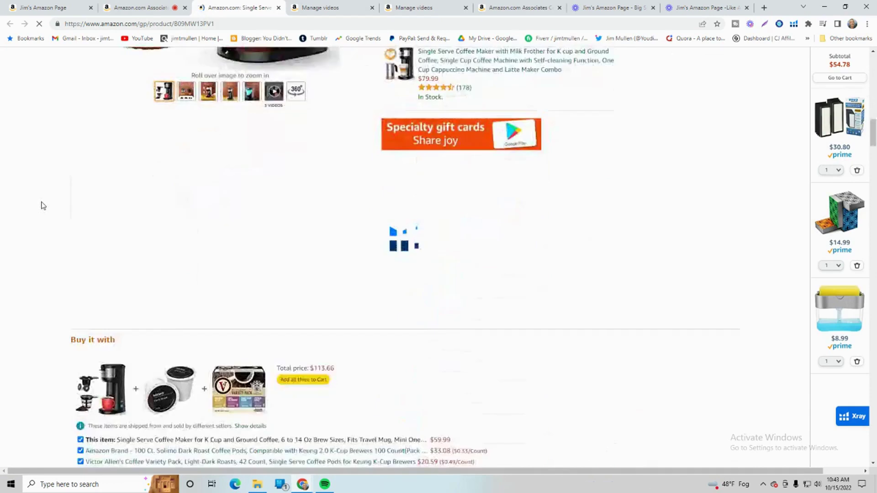
{"action": "scroll", "coordinate": [38, 200], "scroll_direction": "down", "scroll_amount": 5}
{"action": "scroll", "coordinate": [41, 205], "scroll_direction": "down", "scroll_amount": 5}
{"action": "scroll", "coordinate": [42, 206], "scroll_direction": "down", "scroll_amount": 5}
{"action": "scroll", "coordinate": [41, 206], "scroll_direction": "down", "scroll_amount": 5}
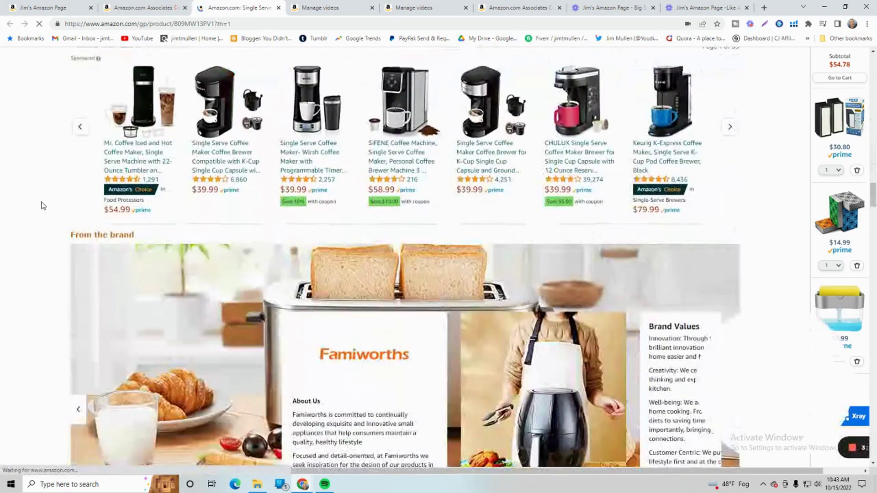
{"action": "scroll", "coordinate": [41, 206], "scroll_direction": "down", "scroll_amount": 5}
{"action": "scroll", "coordinate": [41, 206], "scroll_direction": "down", "scroll_amount": 3}
{"action": "scroll", "coordinate": [41, 205], "scroll_direction": "down", "scroll_amount": 5}
{"action": "scroll", "coordinate": [41, 206], "scroll_direction": "down", "scroll_amount": 5}
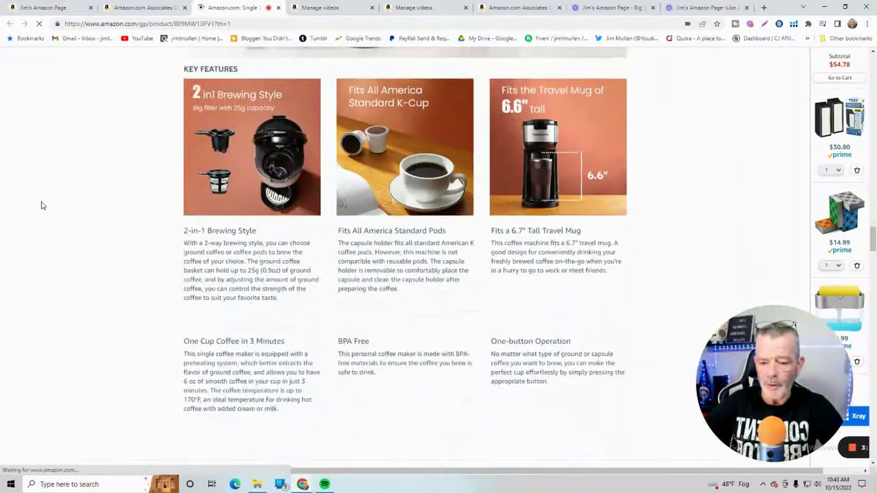
{"action": "scroll", "coordinate": [41, 206], "scroll_direction": "down", "scroll_amount": 5}
{"action": "scroll", "coordinate": [41, 206], "scroll_direction": "up", "scroll_amount": 4}
{"action": "scroll", "coordinate": [42, 206], "scroll_direction": "down", "scroll_amount": 5}
{"action": "scroll", "coordinate": [42, 206], "scroll_direction": "down", "scroll_amount": 5}
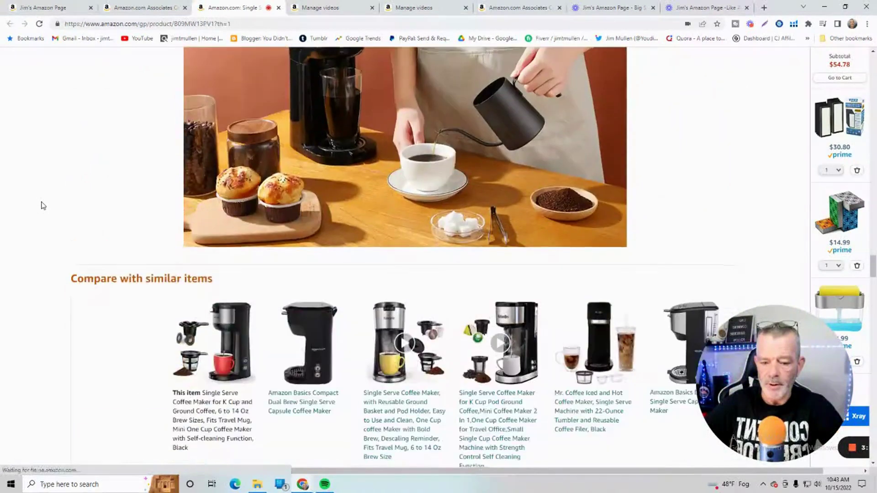
{"action": "scroll", "coordinate": [41, 205], "scroll_direction": "down", "scroll_amount": 5}
{"action": "scroll", "coordinate": [41, 205], "scroll_direction": "down", "scroll_amount": 4}
{"action": "scroll", "coordinate": [41, 206], "scroll_direction": "down", "scroll_amount": 5}
{"action": "scroll", "coordinate": [41, 206], "scroll_direction": "down", "scroll_amount": 5}
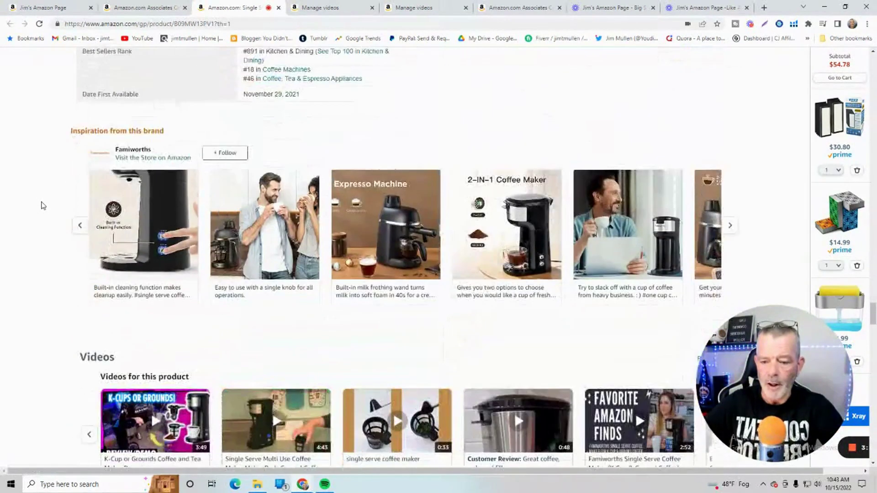
{"action": "scroll", "coordinate": [42, 206], "scroll_direction": "down", "scroll_amount": 3}
{"action": "scroll", "coordinate": [41, 206], "scroll_direction": "down", "scroll_amount": 3}
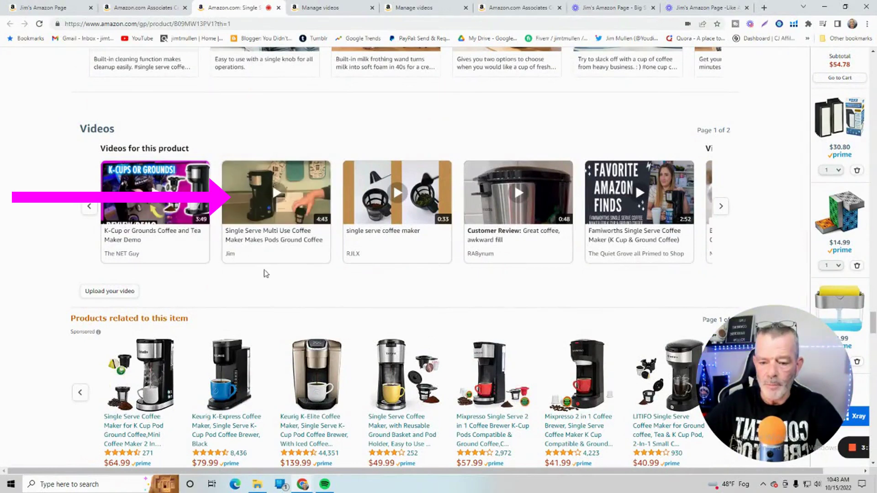
{"action": "mouse_move", "coordinate": [275, 192]}
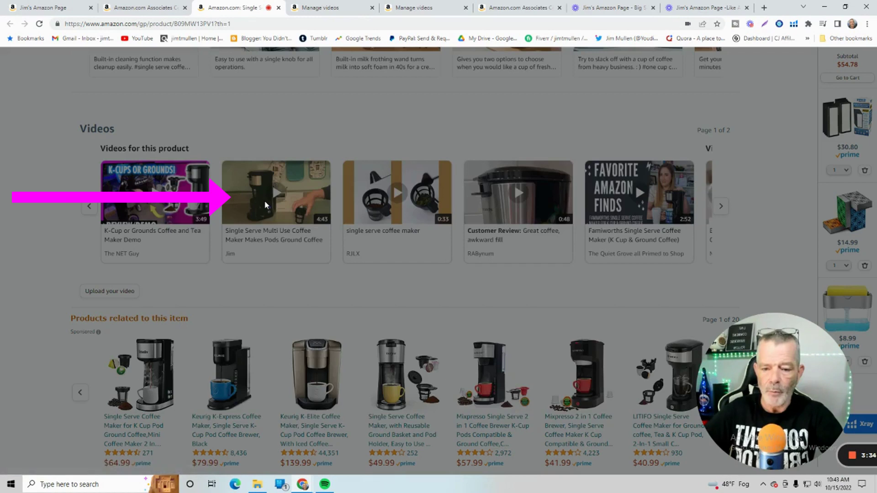
{"action": "left_click", "coordinate": [264, 201]}
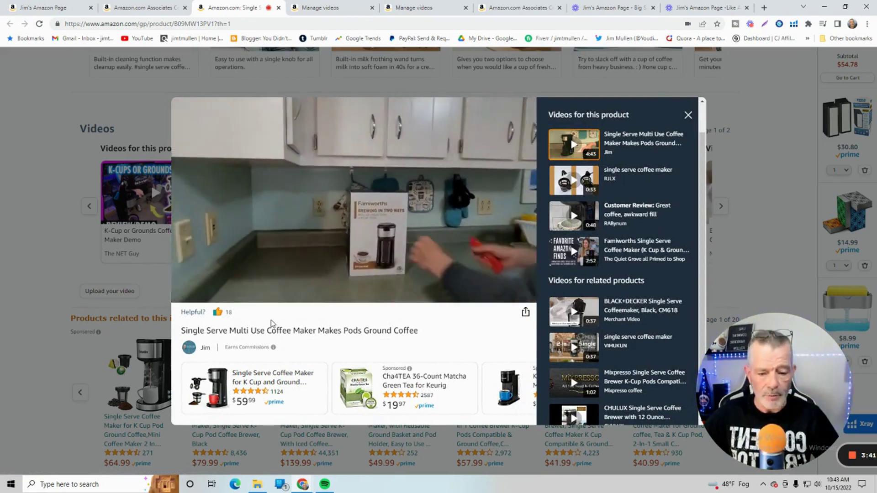
{"action": "mouse_move", "coordinate": [306, 242]}
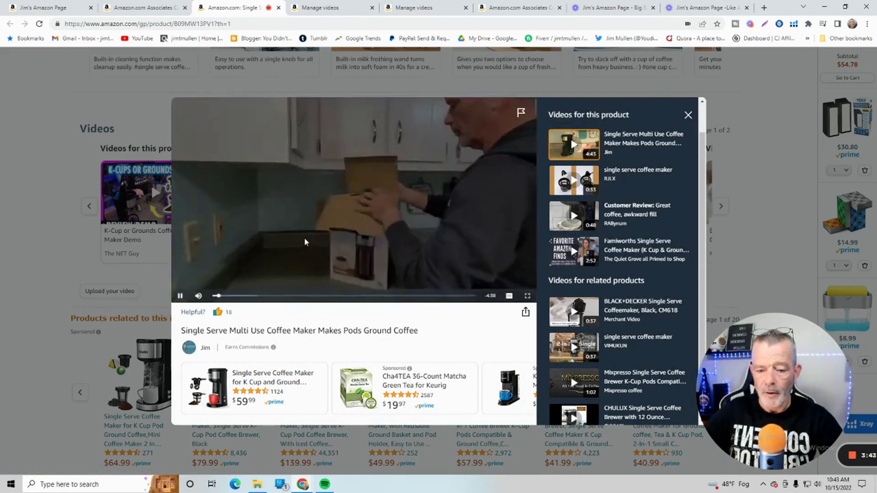
{"action": "left_click", "coordinate": [199, 297]}
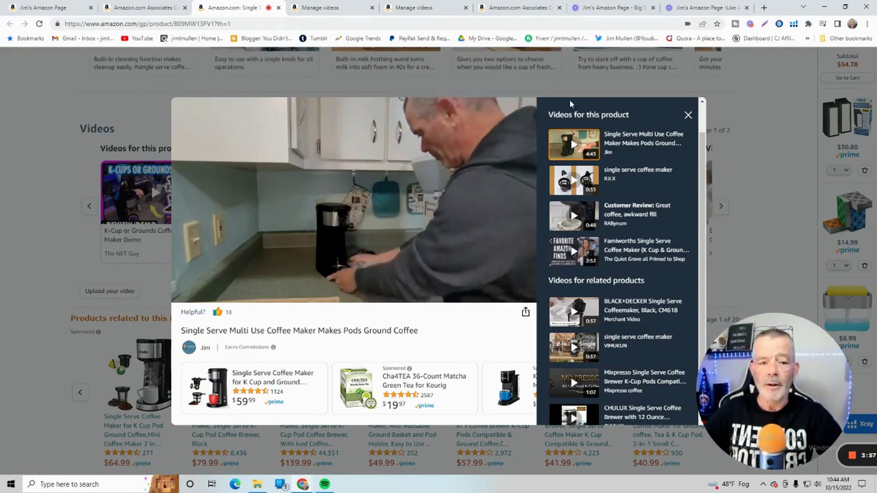
{"action": "scroll", "coordinate": [617, 172], "scroll_direction": "up", "scroll_amount": 1}
{"action": "left_click", "coordinate": [510, 86]}
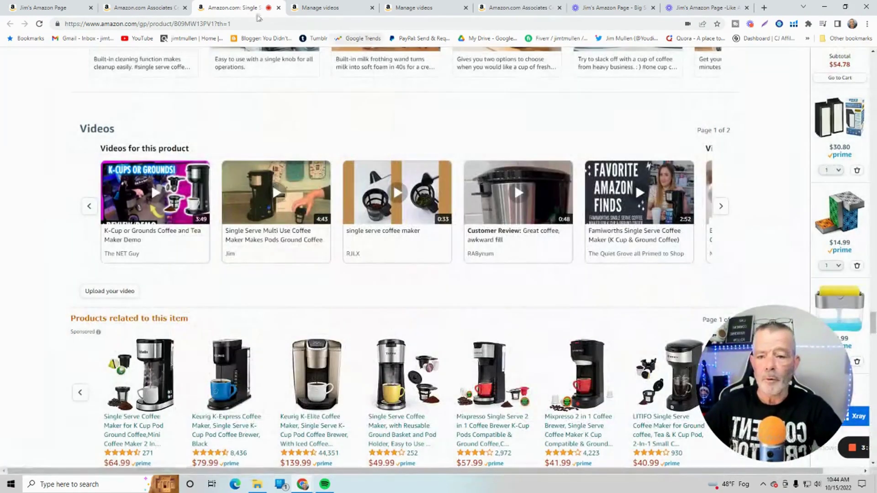
Switch to the Creator Hub Manage videos tab listing published videos and their stats.
{"action": "left_click", "coordinate": [319, 7]}
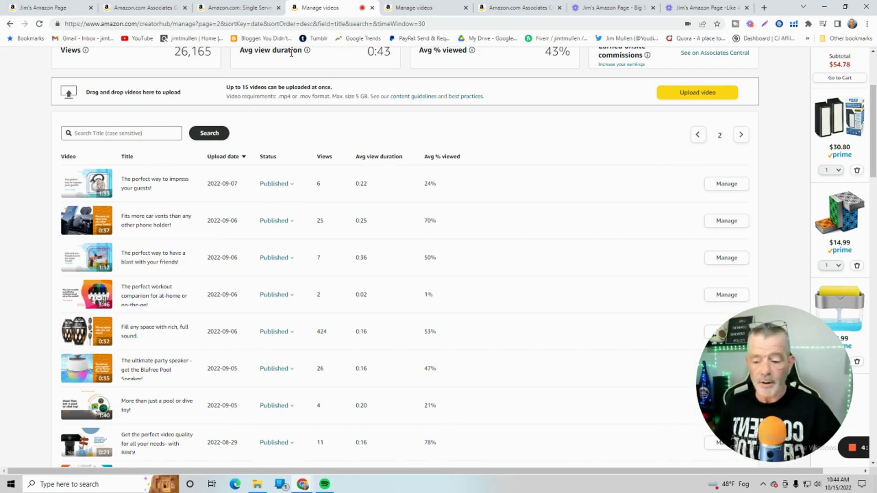
{"action": "scroll", "coordinate": [110, 171], "scroll_direction": "down", "scroll_amount": 2}
{"action": "scroll", "coordinate": [112, 206], "scroll_direction": "down", "scroll_amount": 2}
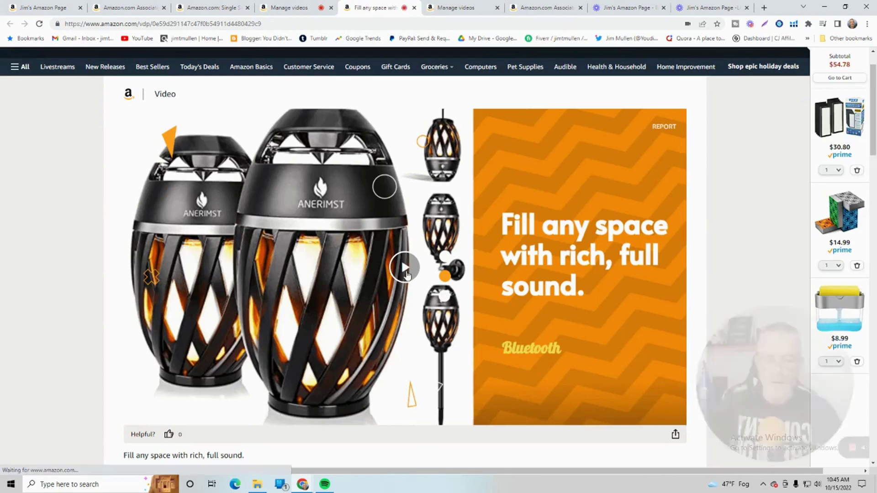
Play the 'Fill any space with rich, full sound' speaker video, then close its page.
{"action": "left_click", "coordinate": [406, 270]}
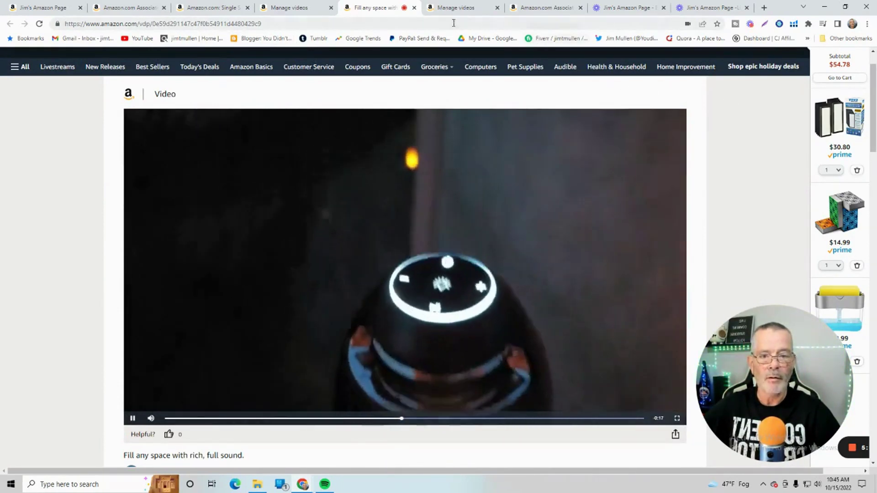
{"action": "left_click", "coordinate": [414, 8]}
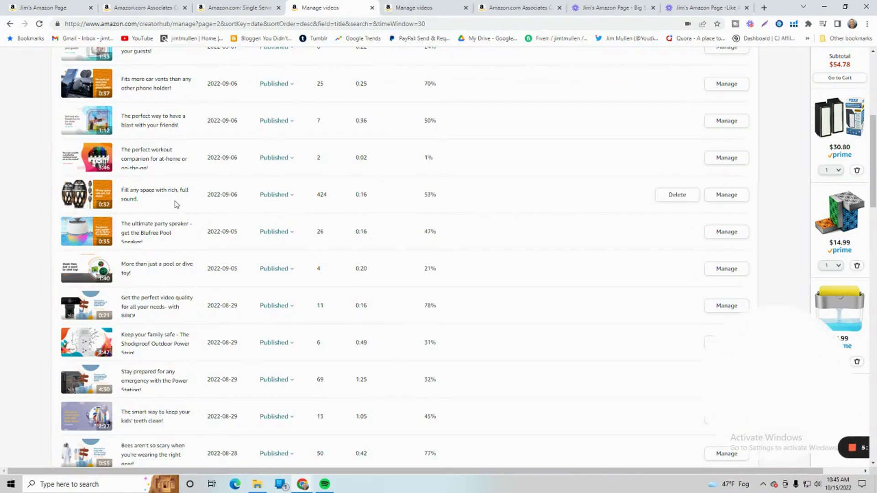
{"action": "scroll", "coordinate": [175, 203], "scroll_direction": "up", "scroll_amount": 5}
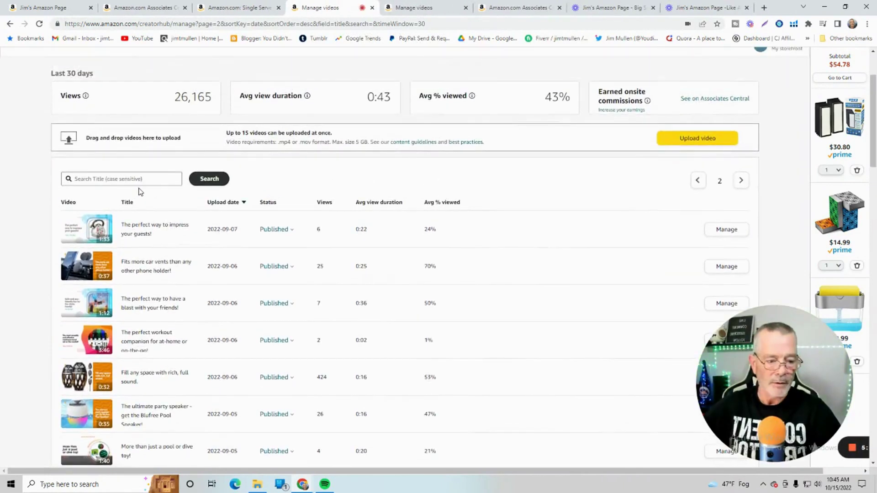
View the October Associates earnings report, then return to the influencer storefront tab.
{"action": "left_click", "coordinate": [138, 10]}
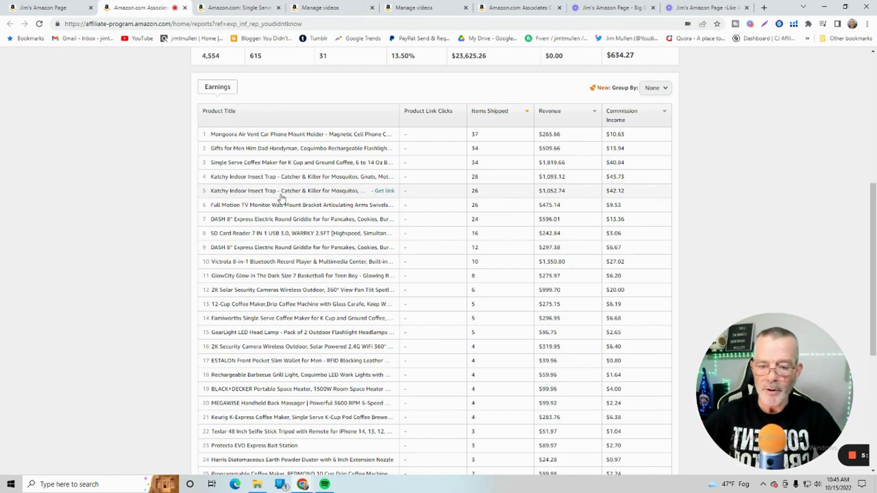
{"action": "scroll", "coordinate": [281, 198], "scroll_direction": "up", "scroll_amount": 5}
{"action": "scroll", "coordinate": [206, 138], "scroll_direction": "up", "scroll_amount": 3}
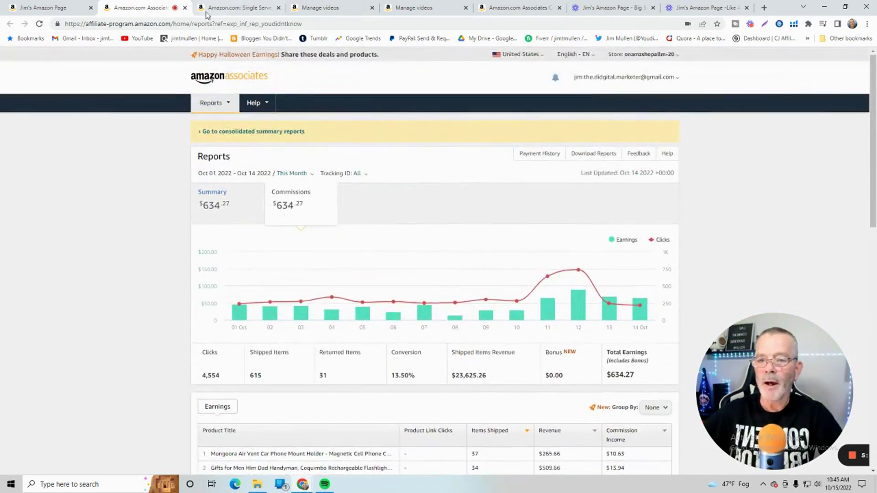
{"action": "left_click", "coordinate": [63, 12]}
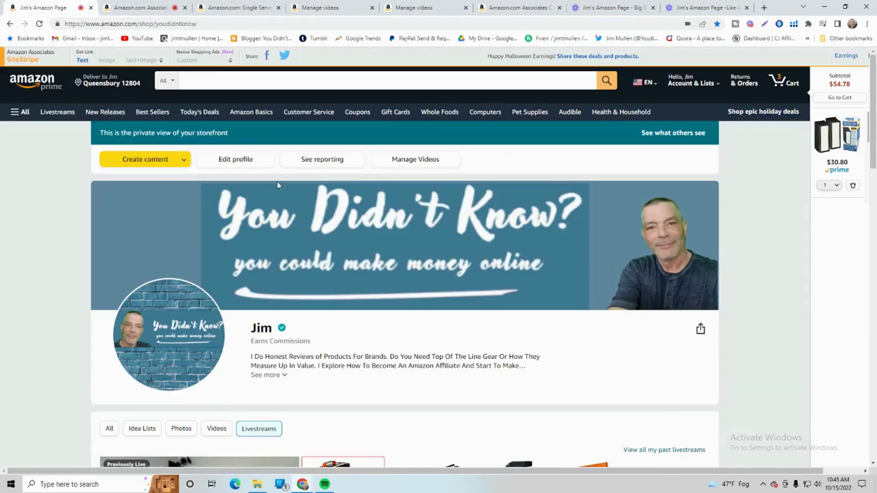
{"action": "scroll", "coordinate": [278, 186], "scroll_direction": "down", "scroll_amount": 3}
{"action": "scroll", "coordinate": [277, 206], "scroll_direction": "down", "scroll_amount": 3}
{"action": "scroll", "coordinate": [240, 227], "scroll_direction": "down", "scroll_amount": 3}
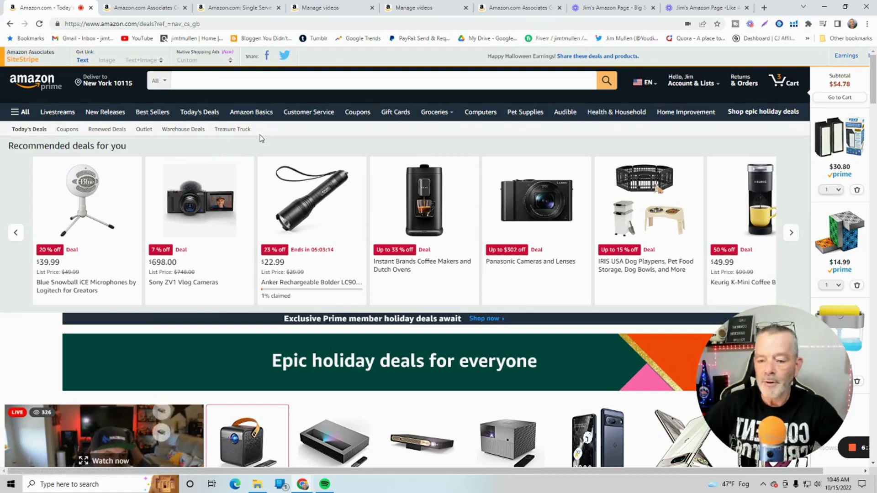
{"action": "scroll", "coordinate": [259, 138], "scroll_direction": "down", "scroll_amount": 3}
{"action": "scroll", "coordinate": [260, 138], "scroll_direction": "down", "scroll_amount": 3}
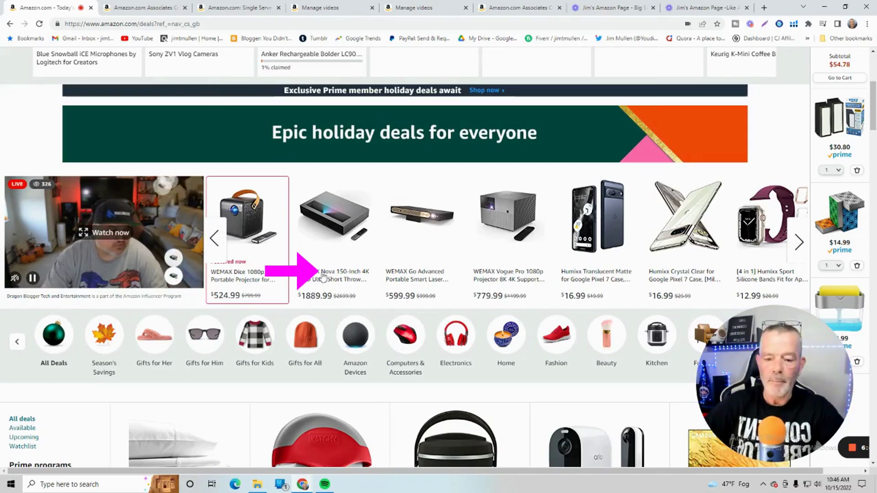
{"action": "scroll", "coordinate": [338, 283], "scroll_direction": "up", "scroll_amount": 3}
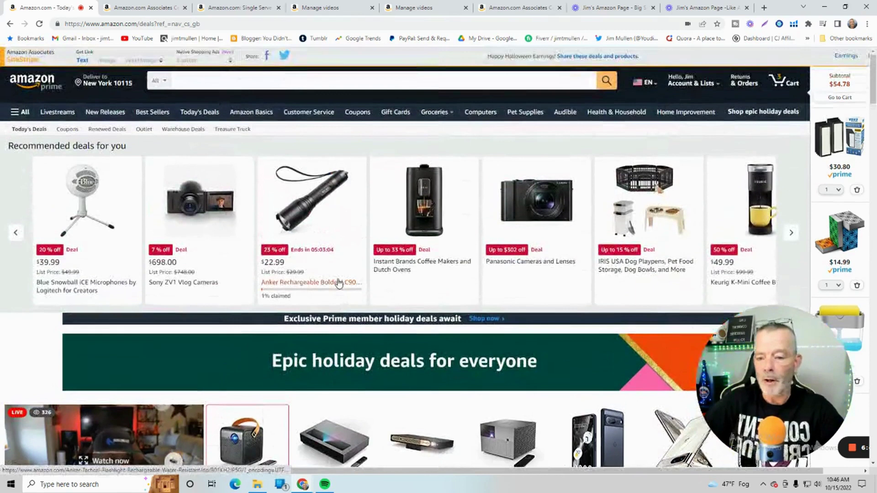
{"action": "scroll", "coordinate": [338, 282], "scroll_direction": "down", "scroll_amount": 3}
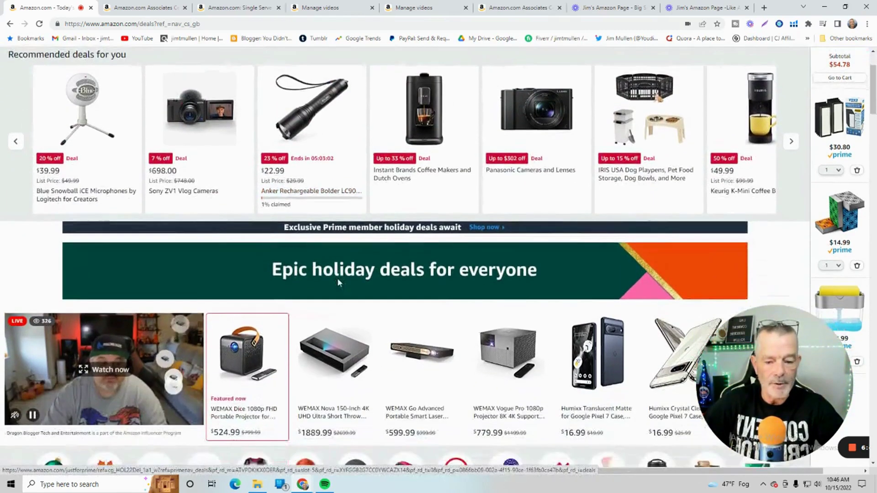
{"action": "scroll", "coordinate": [156, 324], "scroll_direction": "down", "scroll_amount": 3}
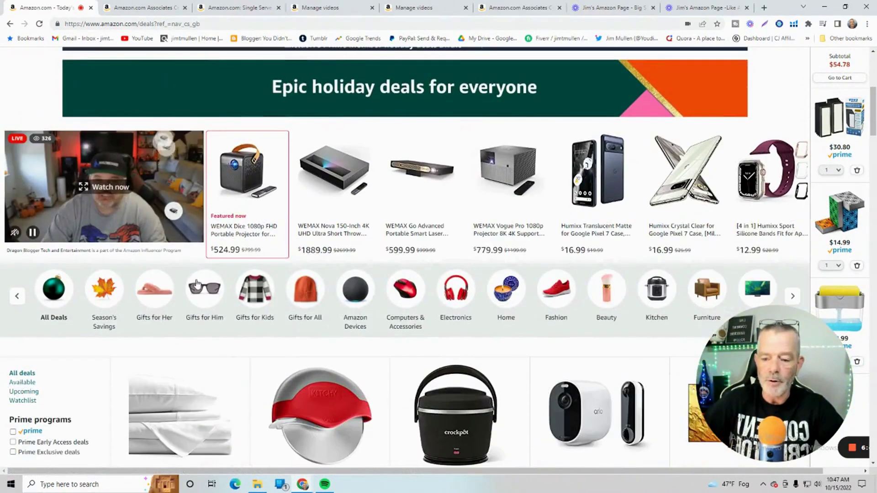
{"action": "mouse_move", "coordinate": [333, 376]}
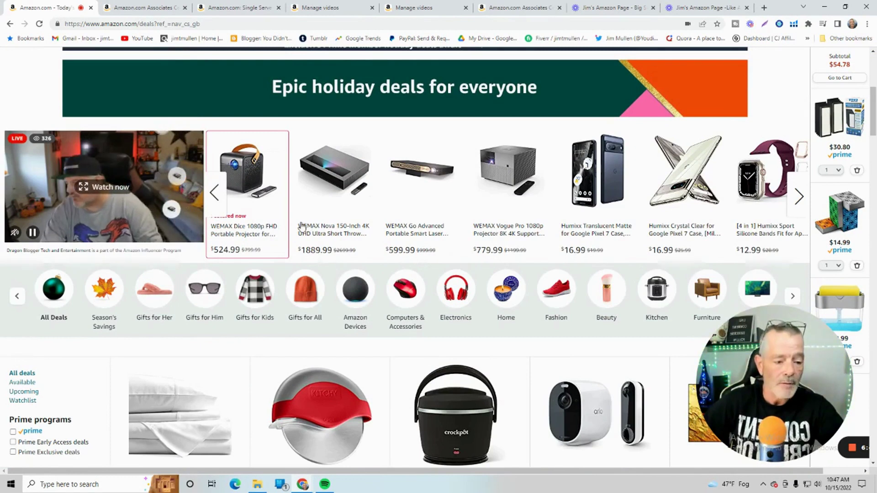
{"action": "scroll", "coordinate": [527, 250], "scroll_direction": "up", "scroll_amount": 5}
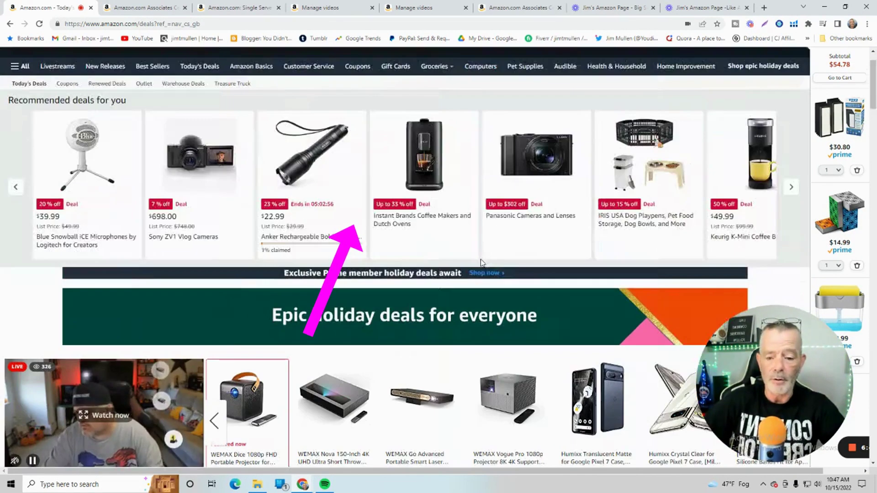
{"action": "scroll", "coordinate": [360, 206], "scroll_direction": "up", "scroll_amount": 3}
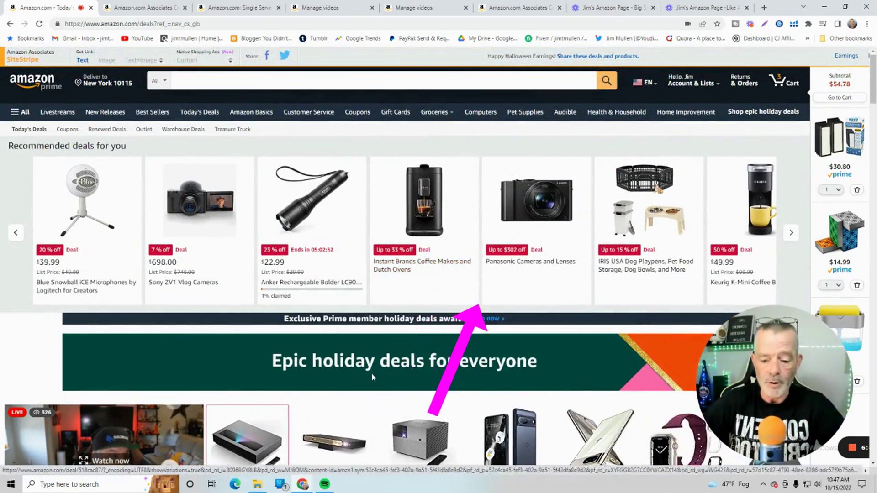
{"action": "scroll", "coordinate": [371, 373], "scroll_direction": "down", "scroll_amount": 1}
{"action": "scroll", "coordinate": [266, 380], "scroll_direction": "down", "scroll_amount": 1}
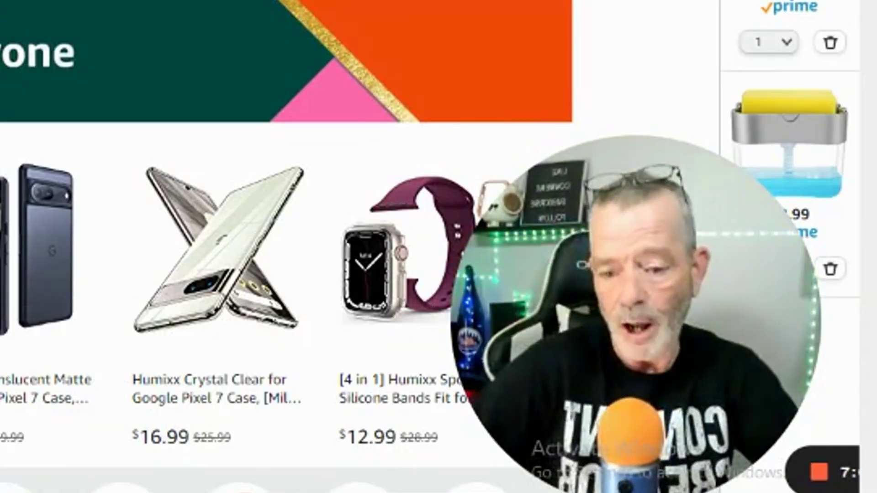
{"action": "scroll", "coordinate": [274, 247], "scroll_direction": "up", "scroll_amount": 3}
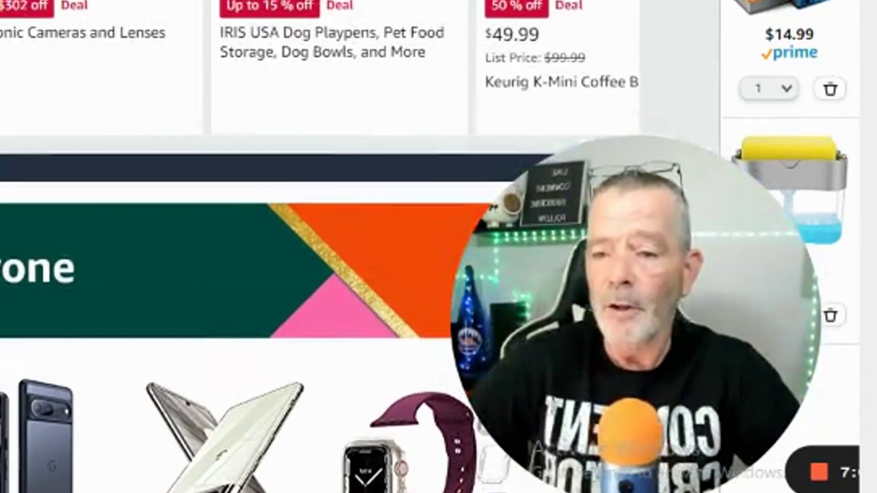
{"action": "scroll", "coordinate": [274, 247], "scroll_direction": "down", "scroll_amount": 4}
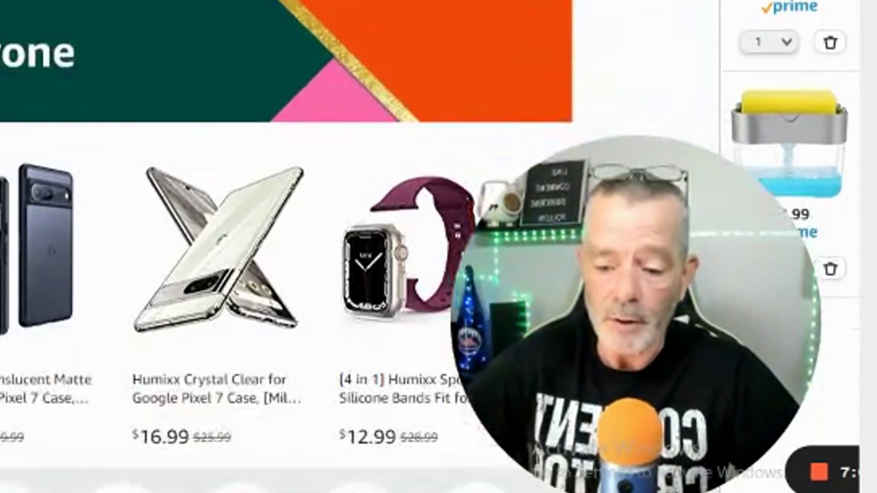
{"action": "scroll", "coordinate": [275, 247], "scroll_direction": "down", "scroll_amount": 4}
{"action": "scroll", "coordinate": [274, 247], "scroll_direction": "up", "scroll_amount": 1}
{"action": "scroll", "coordinate": [275, 247], "scroll_direction": "up", "scroll_amount": 3}
{"action": "scroll", "coordinate": [274, 247], "scroll_direction": "up", "scroll_amount": 3}
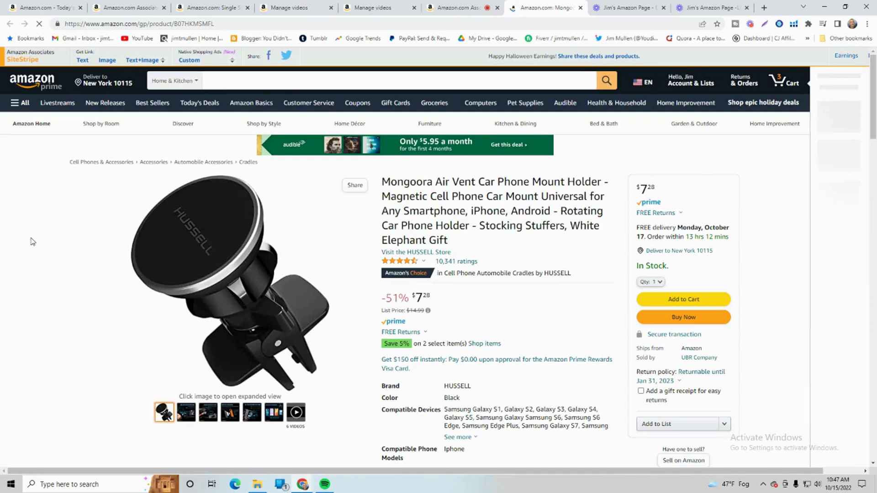
{"action": "scroll", "coordinate": [32, 241], "scroll_direction": "down", "scroll_amount": 4}
{"action": "scroll", "coordinate": [32, 241], "scroll_direction": "down", "scroll_amount": 4}
{"action": "scroll", "coordinate": [32, 242], "scroll_direction": "down", "scroll_amount": 4}
{"action": "scroll", "coordinate": [69, 277], "scroll_direction": "down", "scroll_amount": 4}
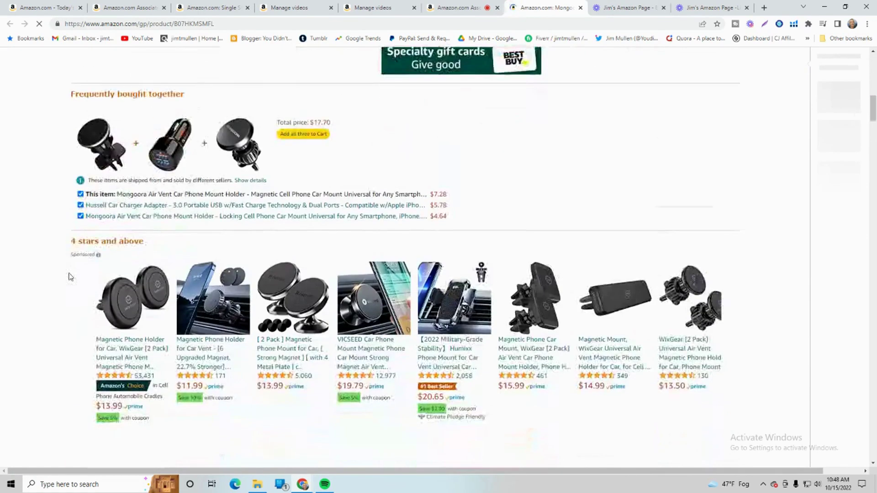
{"action": "scroll", "coordinate": [69, 276], "scroll_direction": "down", "scroll_amount": 5}
{"action": "scroll", "coordinate": [69, 277], "scroll_direction": "down", "scroll_amount": 5}
{"action": "scroll", "coordinate": [69, 277], "scroll_direction": "down", "scroll_amount": 5}
{"action": "scroll", "coordinate": [68, 277], "scroll_direction": "down", "scroll_amount": 5}
{"action": "scroll", "coordinate": [69, 276], "scroll_direction": "down", "scroll_amount": 5}
{"action": "scroll", "coordinate": [68, 277], "scroll_direction": "down", "scroll_amount": 5}
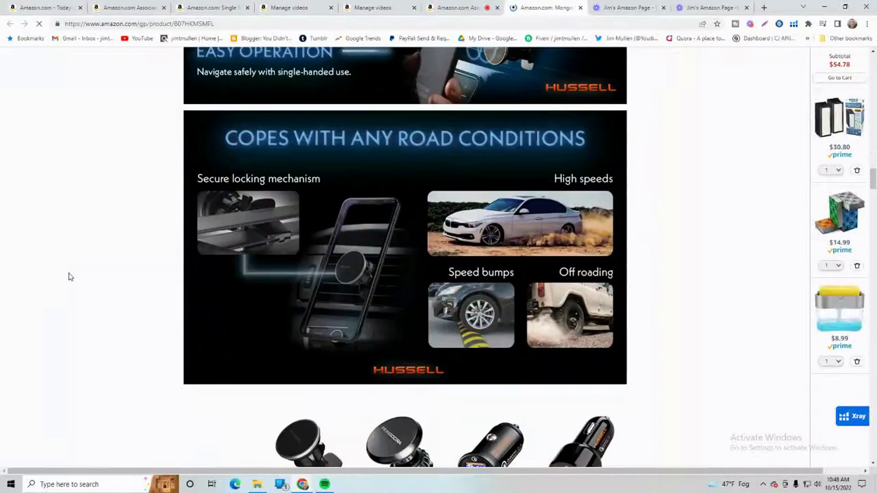
{"action": "scroll", "coordinate": [69, 276], "scroll_direction": "down", "scroll_amount": 5}
{"action": "scroll", "coordinate": [69, 277], "scroll_direction": "down", "scroll_amount": 5}
{"action": "scroll", "coordinate": [68, 276], "scroll_direction": "down", "scroll_amount": 5}
{"action": "scroll", "coordinate": [69, 277], "scroll_direction": "down", "scroll_amount": 4}
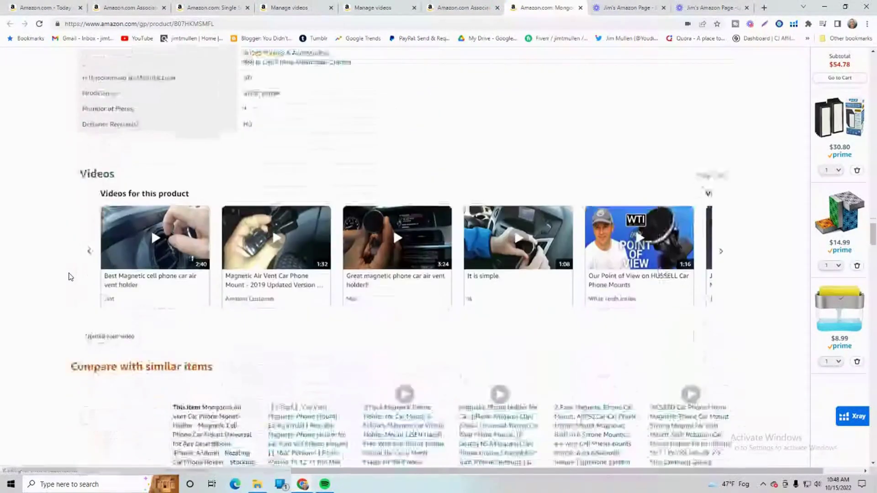
{"action": "scroll", "coordinate": [69, 277], "scroll_direction": "down", "scroll_amount": 2}
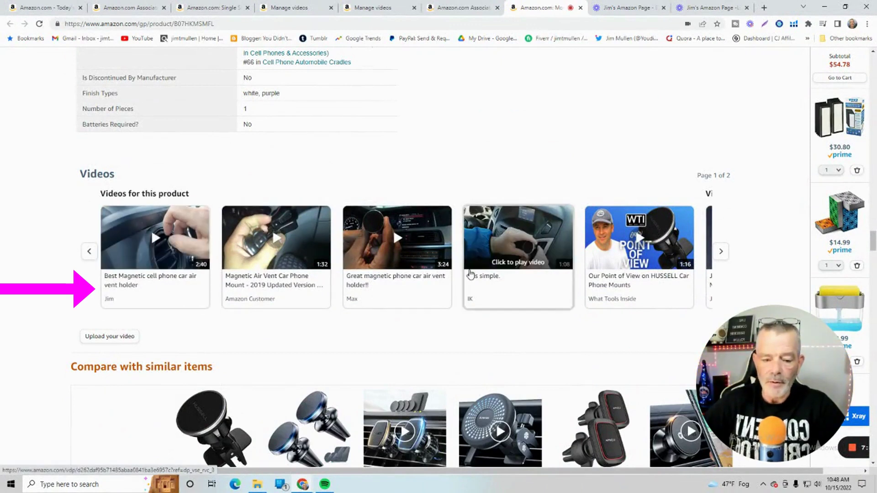
Page the phone mount's product video carousel forward, then back to the first videos.
{"action": "left_click", "coordinate": [720, 251]}
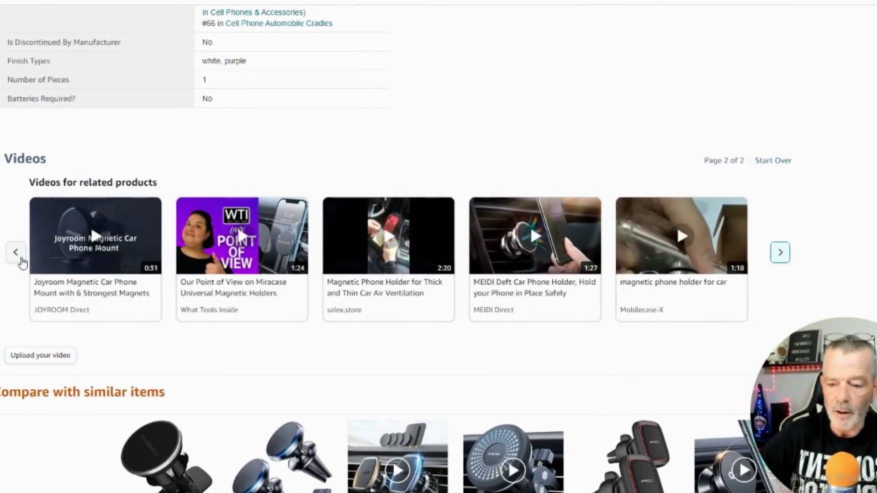
{"action": "left_click", "coordinate": [11, 254]}
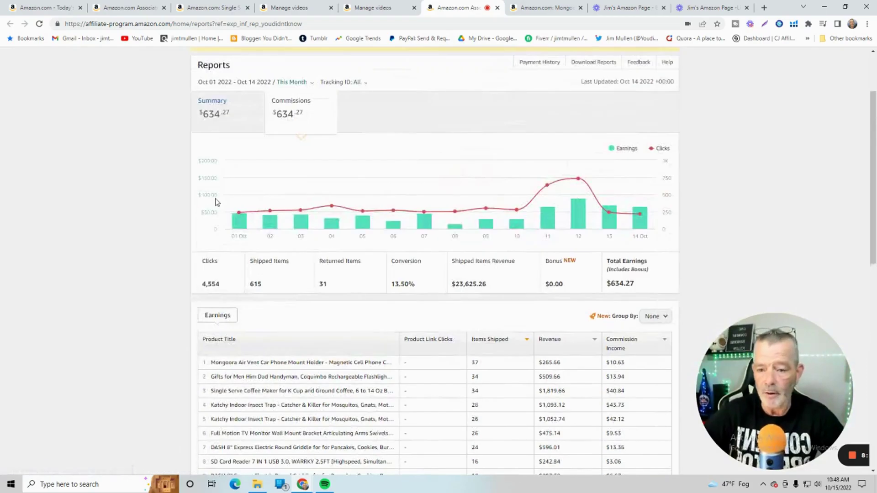
{"action": "scroll", "coordinate": [274, 206], "scroll_direction": "up", "scroll_amount": 1}
Set the earnings report date range to Last 30 Days (Sep 15–Oct 14, 2022).
{"action": "left_click", "coordinate": [313, 128]}
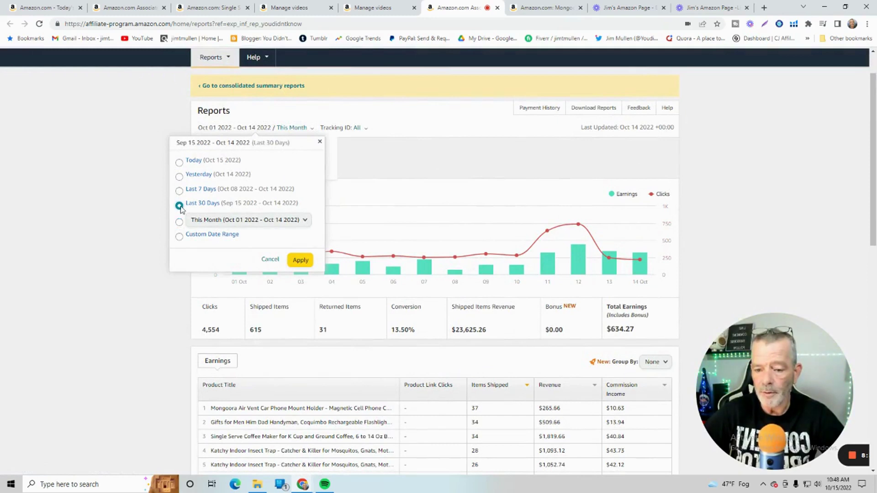
{"action": "left_click", "coordinate": [300, 260]}
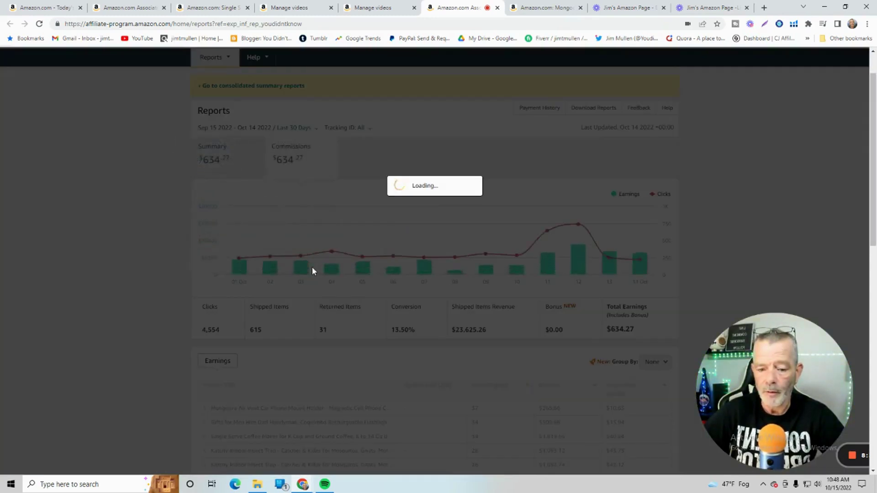
{"action": "scroll", "coordinate": [158, 274], "scroll_direction": "down", "scroll_amount": 2}
{"action": "scroll", "coordinate": [157, 273], "scroll_direction": "down", "scroll_amount": 2}
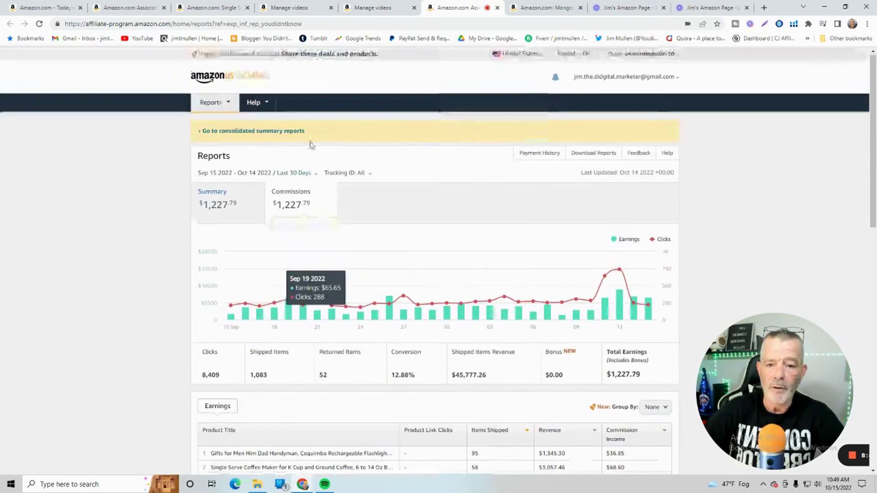
Switch back to the Creator Hub Manage videos list.
{"action": "left_click", "coordinate": [295, 8]}
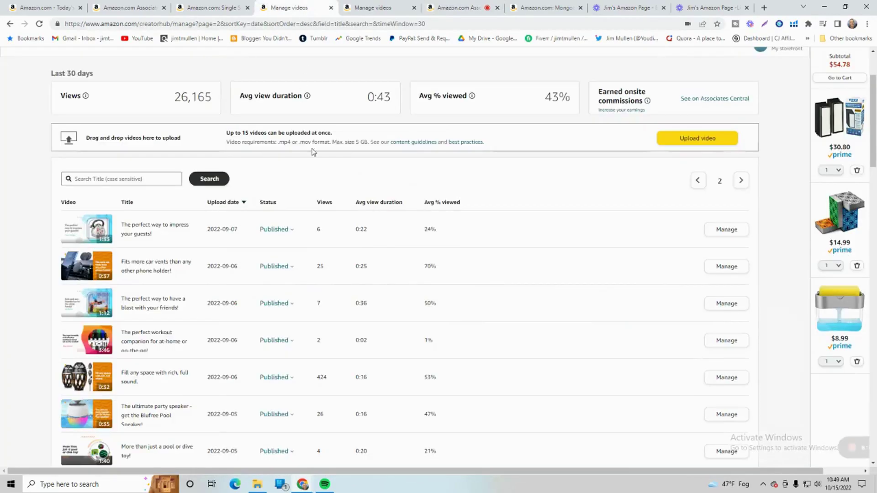
{"action": "scroll", "coordinate": [312, 150], "scroll_direction": "up", "scroll_amount": 3}
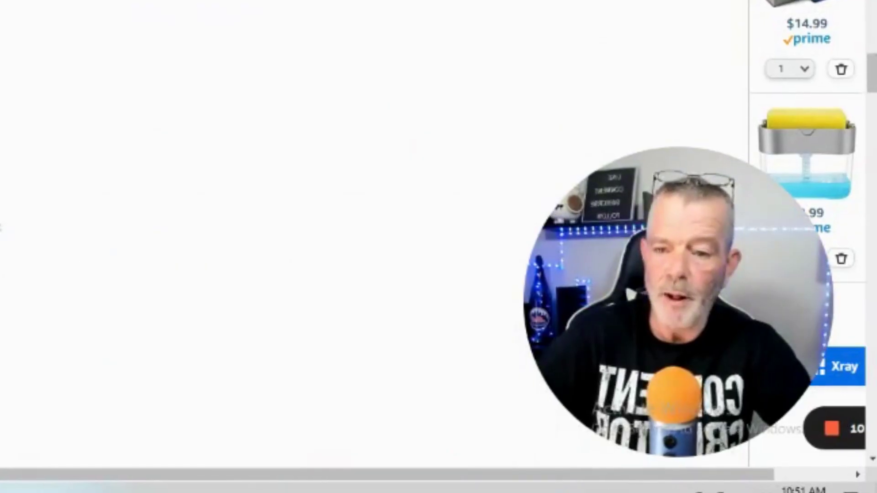
{"action": "scroll", "coordinate": [274, 247], "scroll_direction": "up", "scroll_amount": 10}
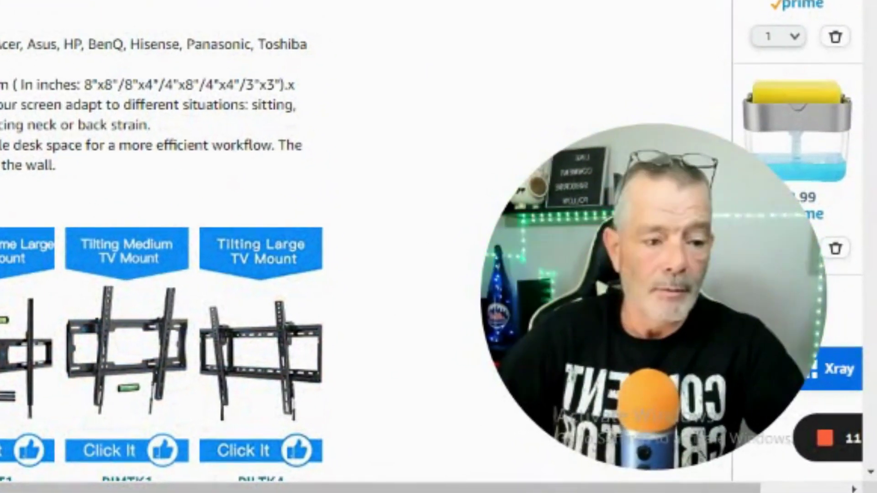
{"action": "scroll", "coordinate": [274, 246], "scroll_direction": "down", "scroll_amount": 10}
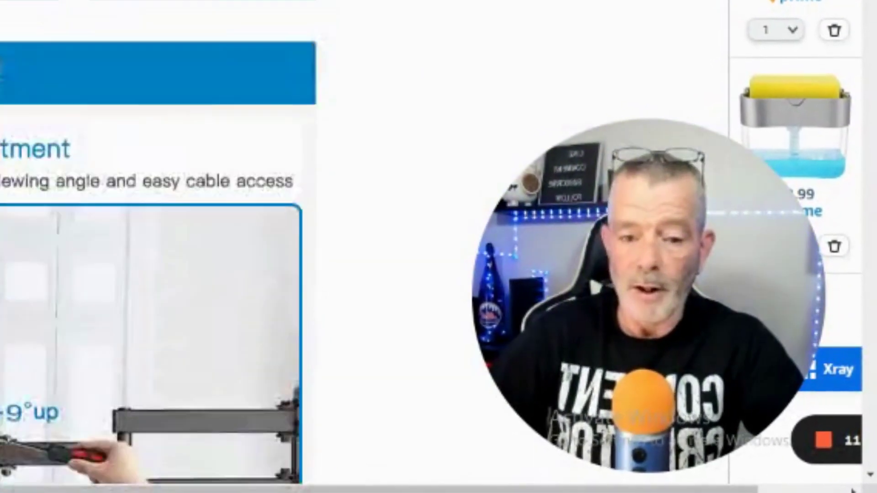
{"action": "scroll", "coordinate": [274, 247], "scroll_direction": "down", "scroll_amount": 10}
{"action": "scroll", "coordinate": [274, 247], "scroll_direction": "down", "scroll_amount": 5}
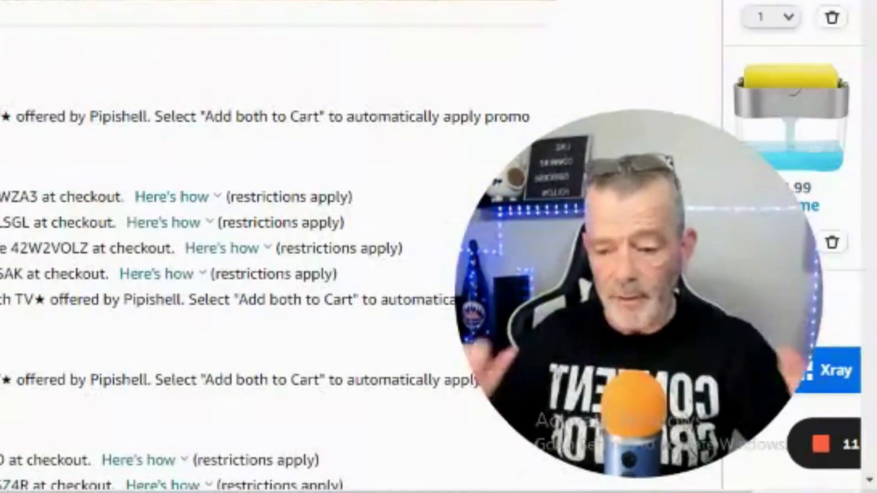